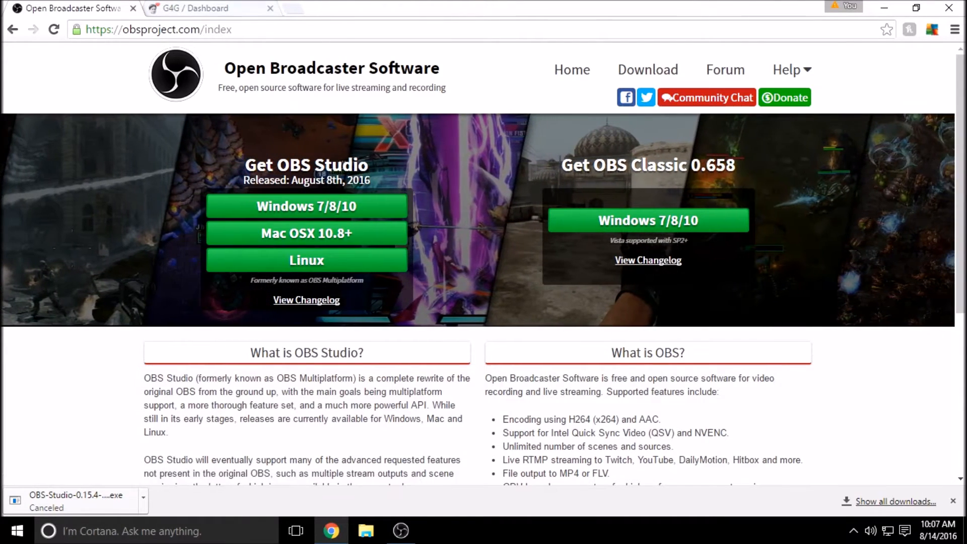
Open the download page for OBS Studio on the obsproject.com website
key(ctrl+Tab)
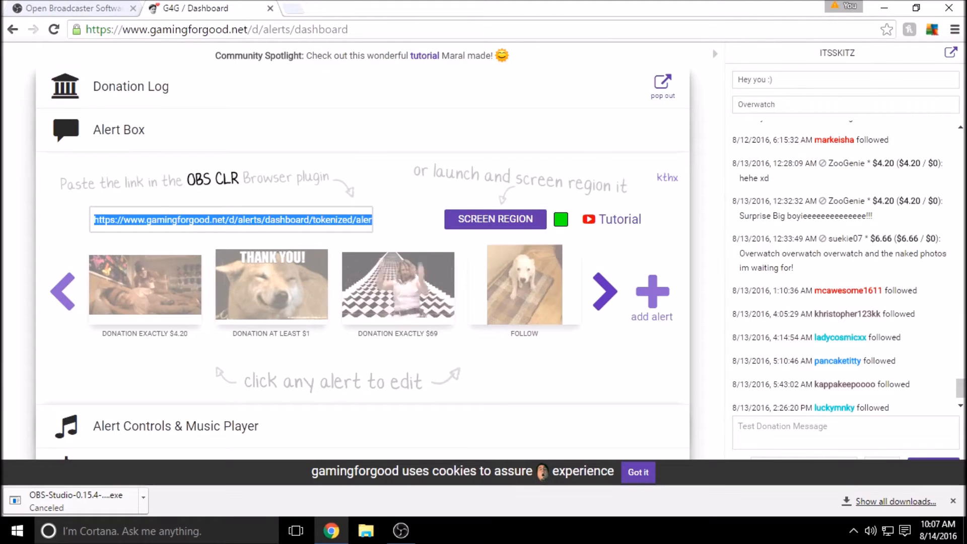
key(ctrl+Tab)
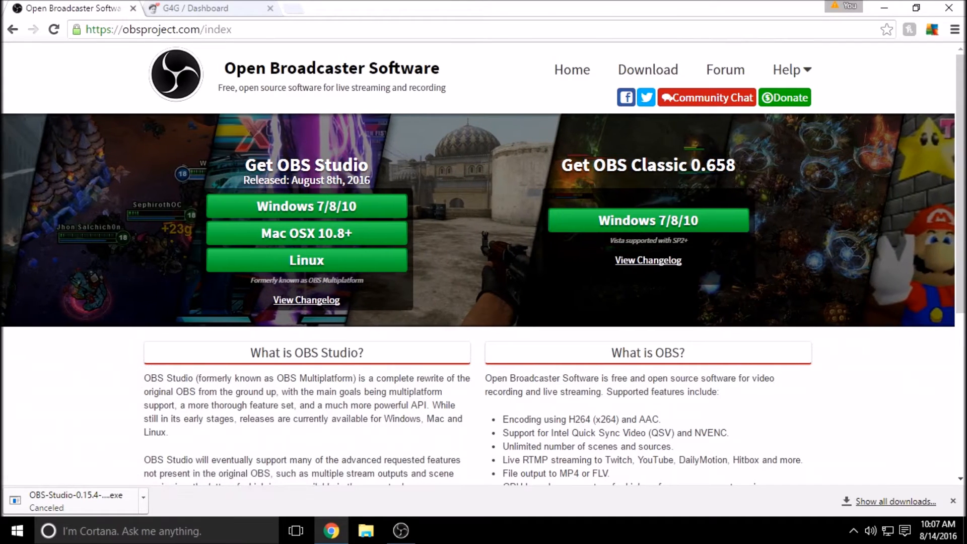
click(647, 70)
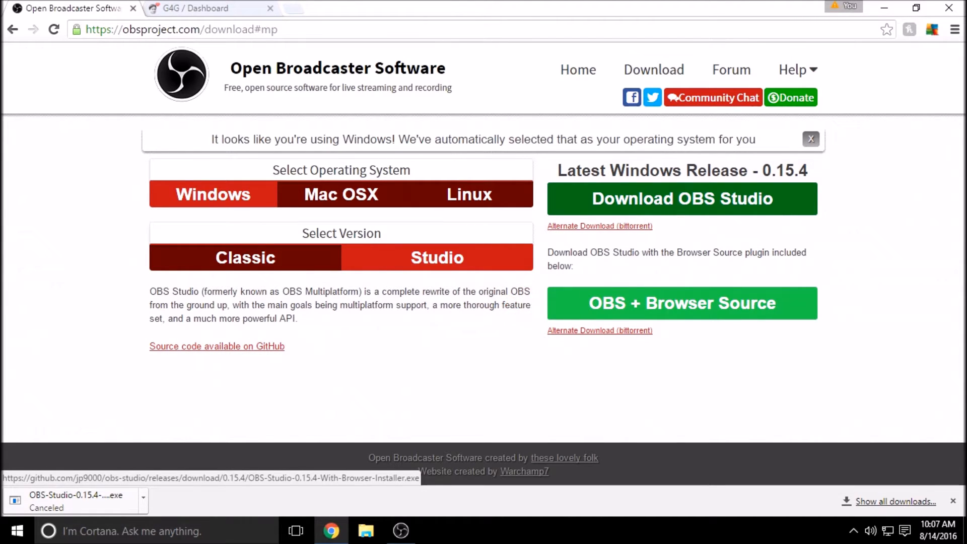
Switch to OBS Studio and add a scene named Overwatch
click(400, 531)
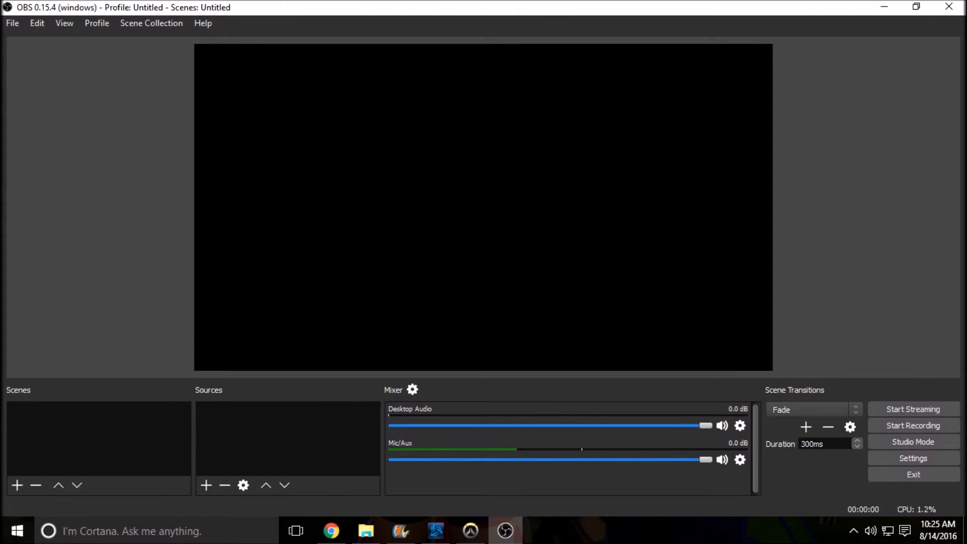
mouse_move(470, 531)
right_click(26, 414)
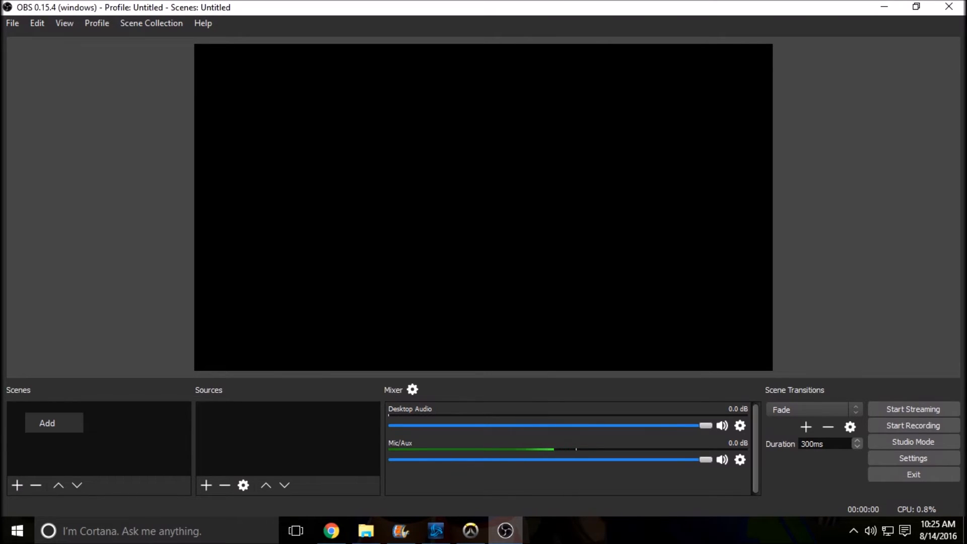
click(50, 423)
text(O)
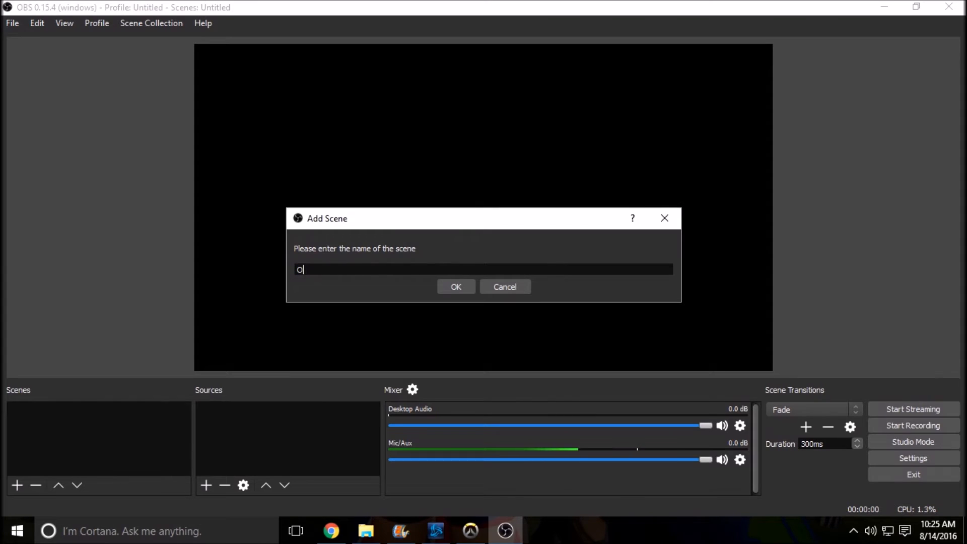
text(verwatch)
key(Return)
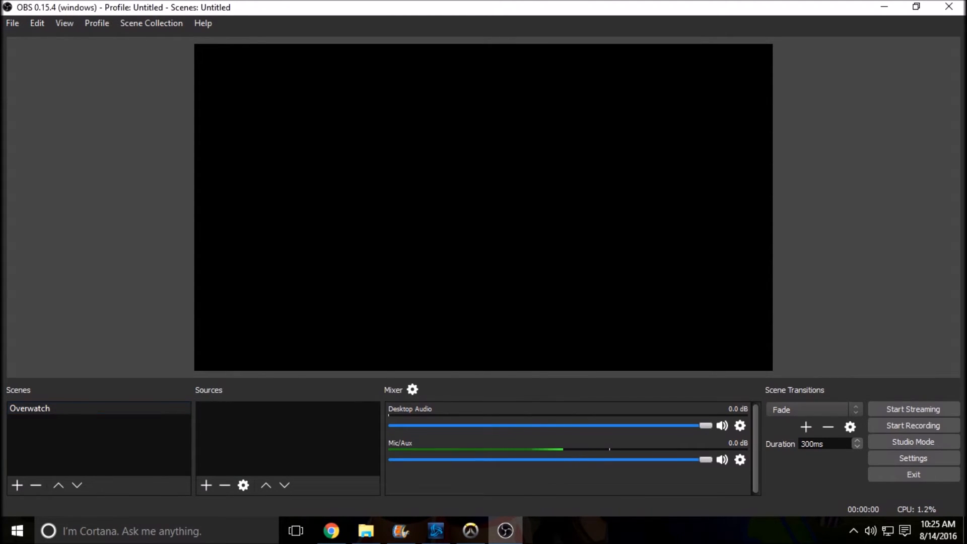
Add a new Game Capture source named Overwatch1 to the Overwatch scene
right_click(246, 420)
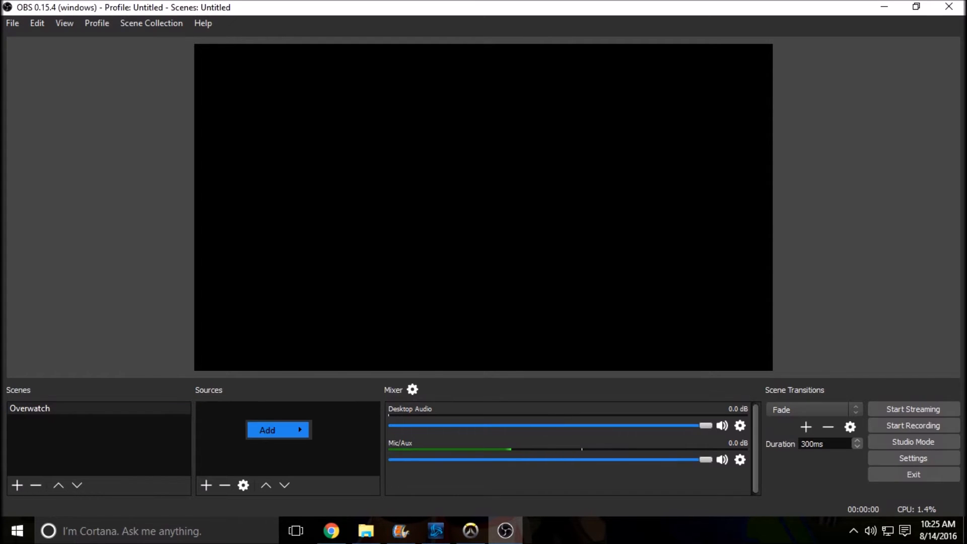
mouse_move(271, 430)
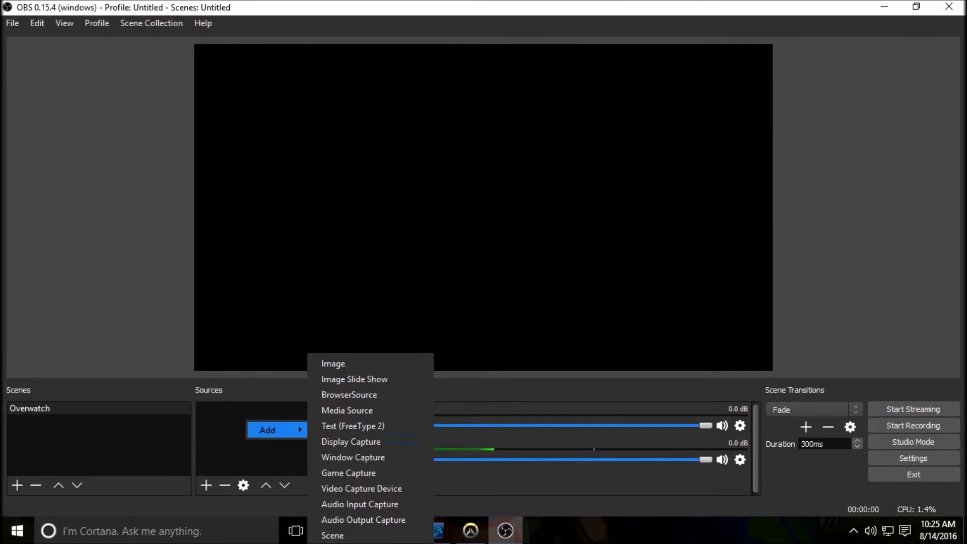
click(348, 472)
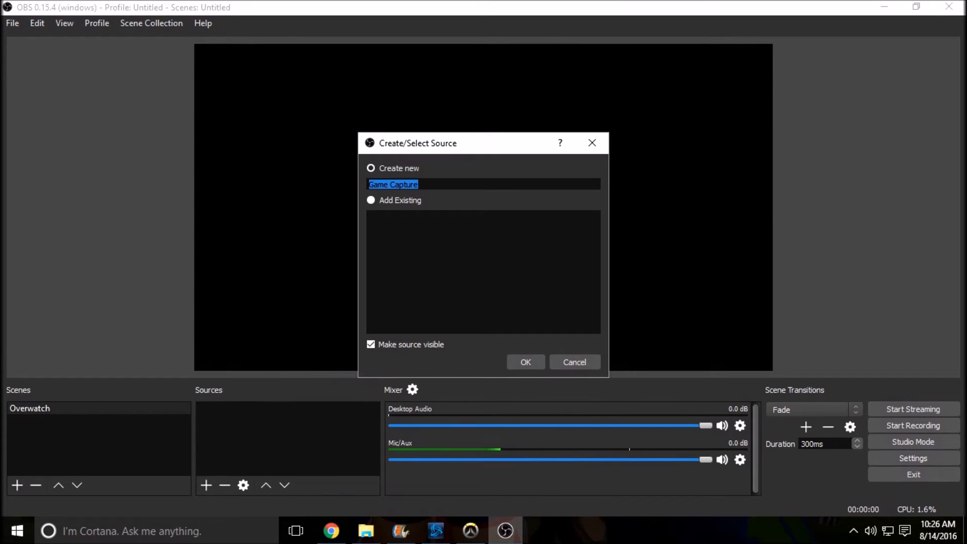
text(Overwatch)
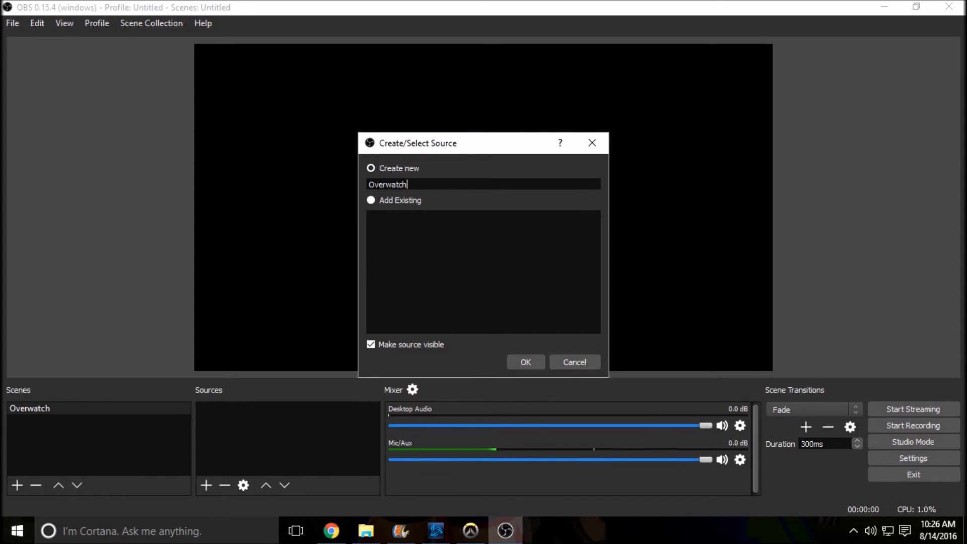
key(Return)
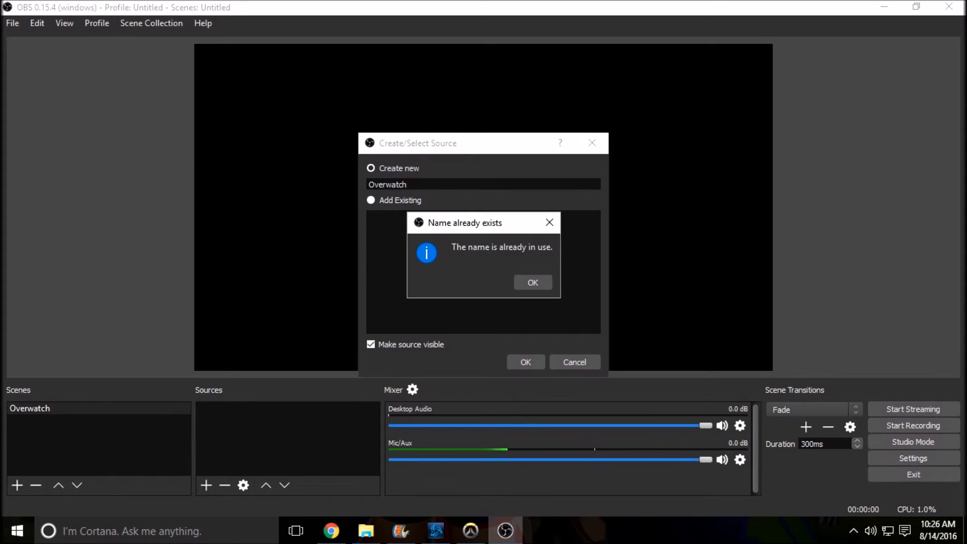
key(Return)
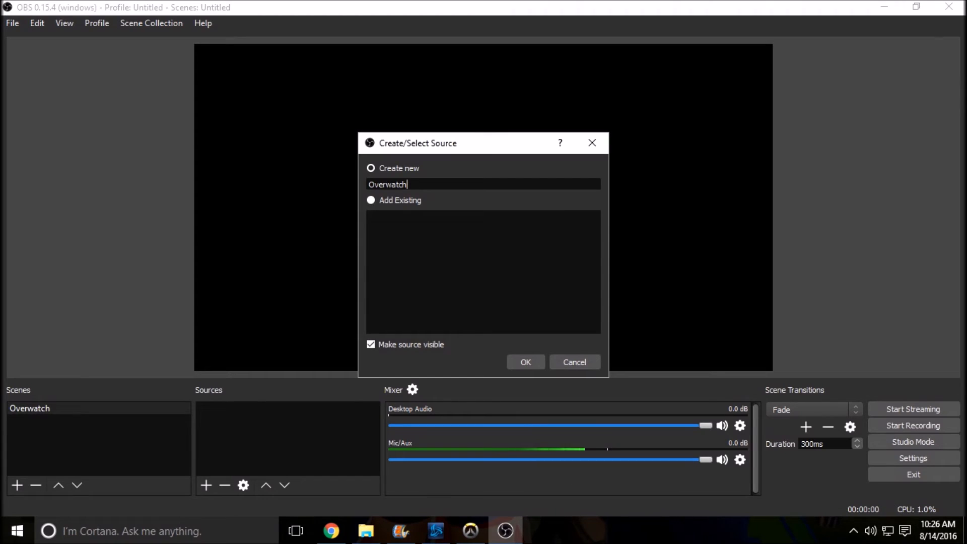
text(1)
key(Return)
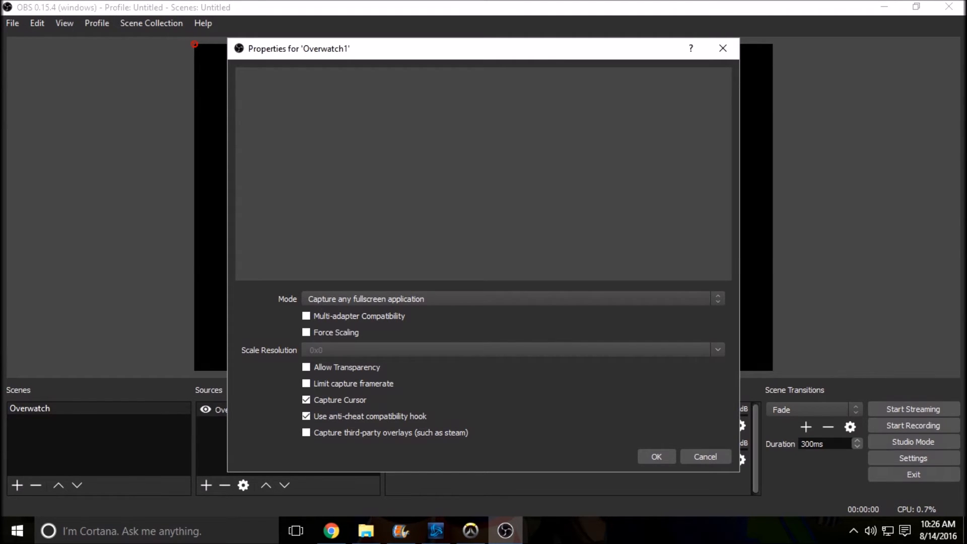
Set the game capture mode to Capture specific window and choose the [Overwatch.exe]: Overwatch window
click(513, 299)
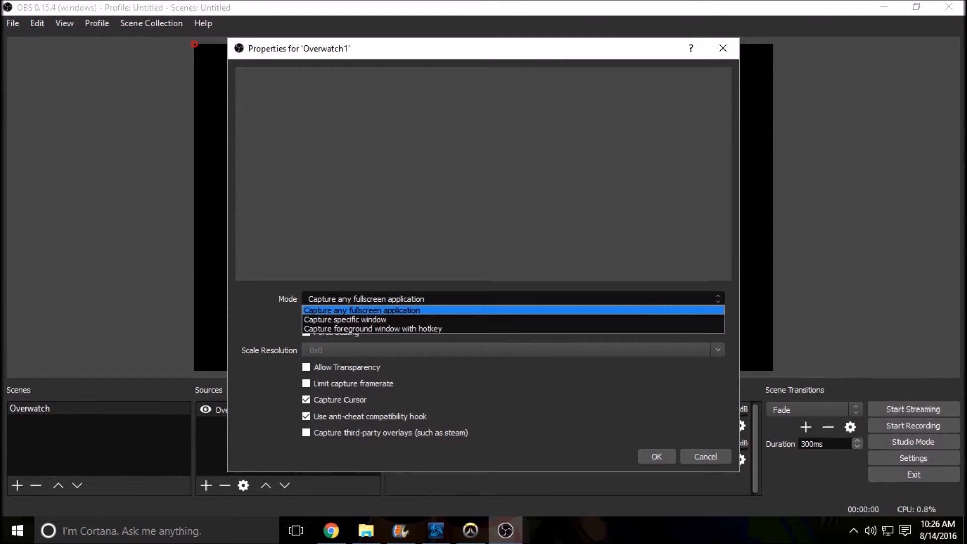
key(Return)
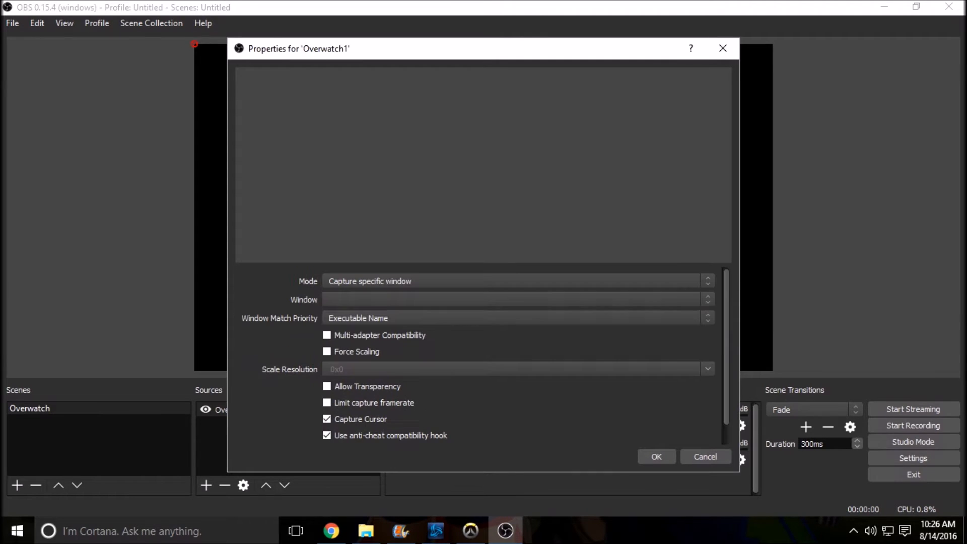
click(518, 299)
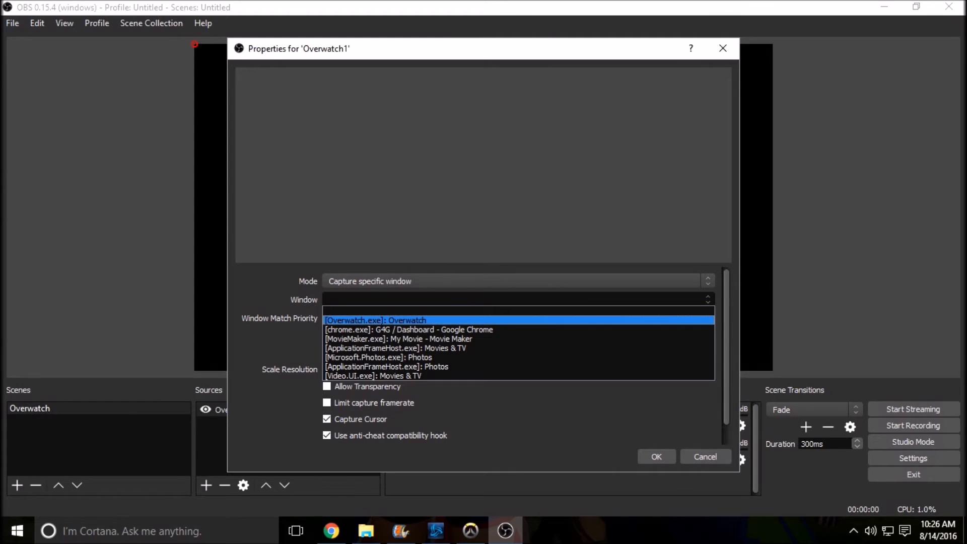
key(Return)
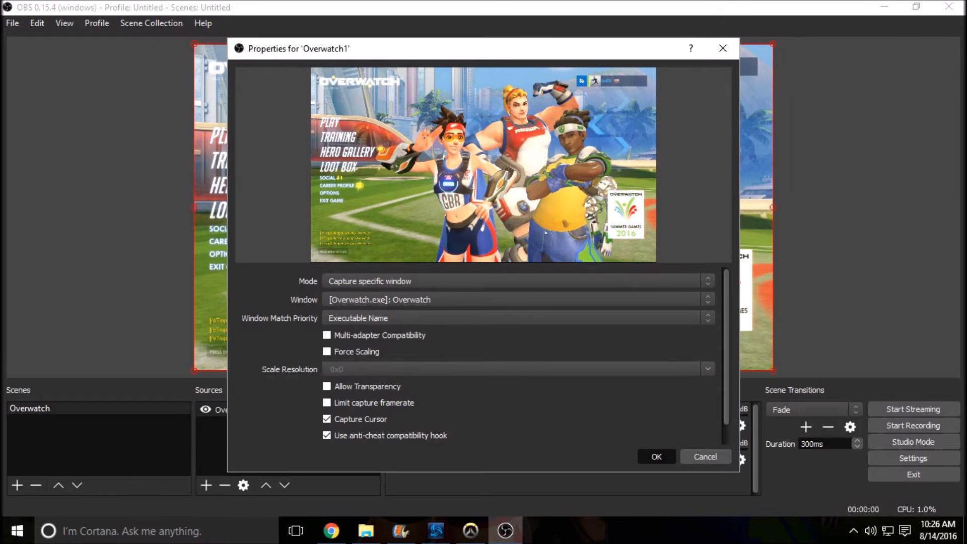
click(656, 456)
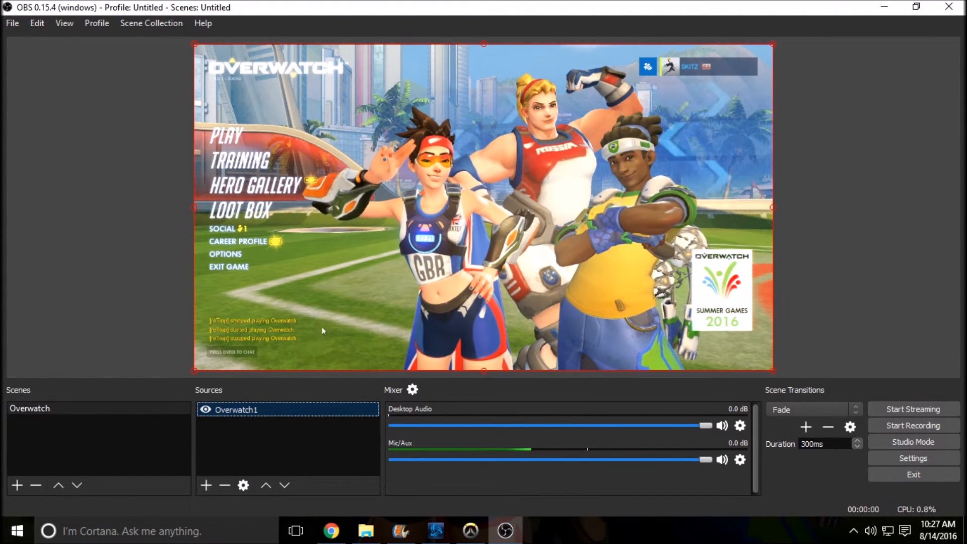
Add a new Image source named Overlay to the Overwatch scene
right_click(214, 430)
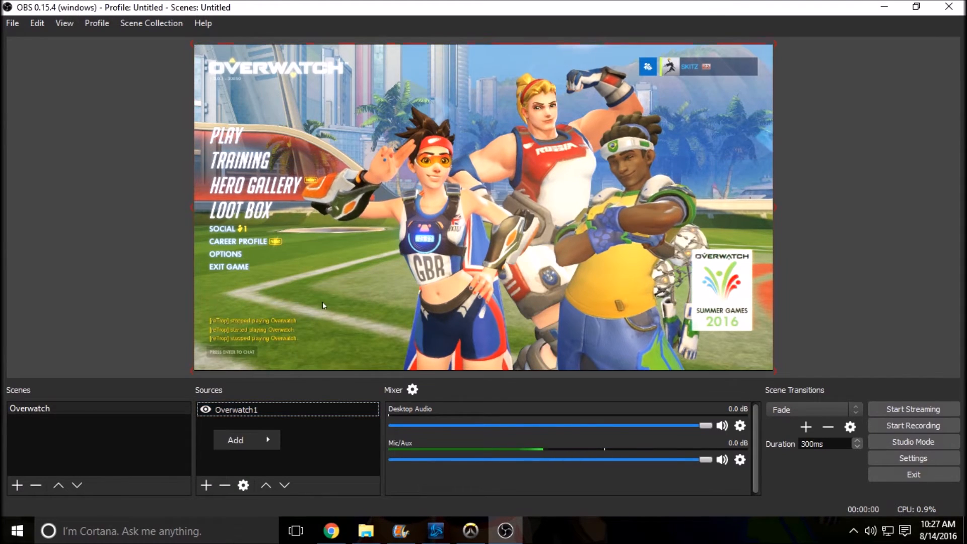
mouse_move(229, 443)
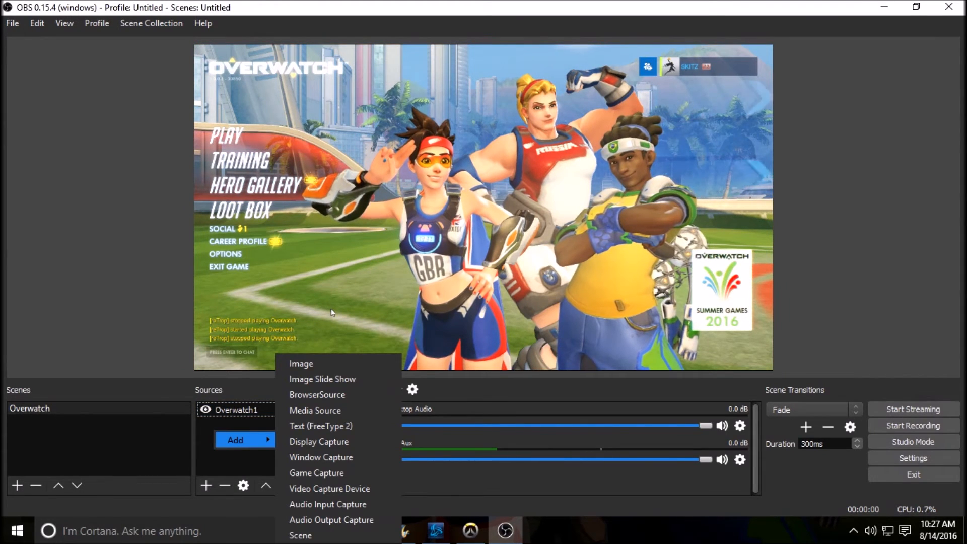
click(302, 362)
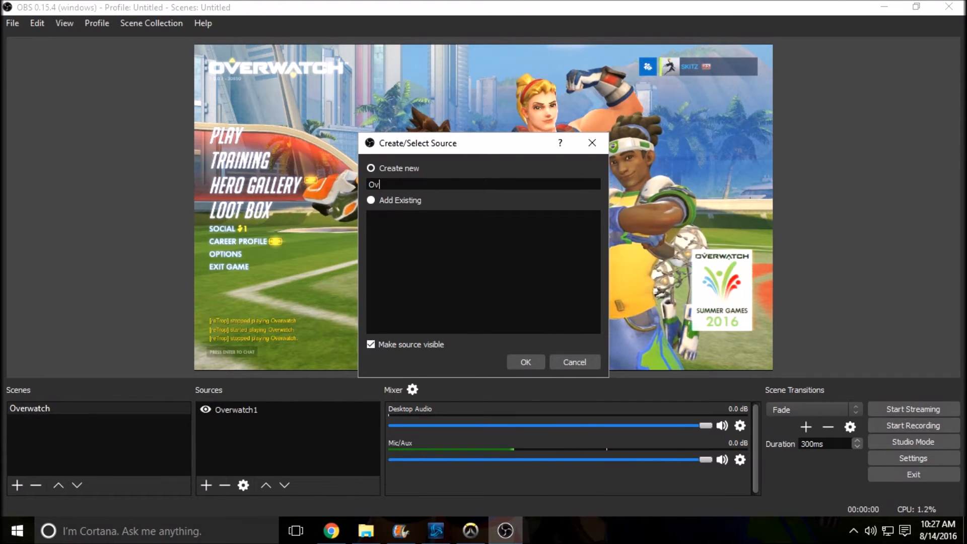
text(Overlay)
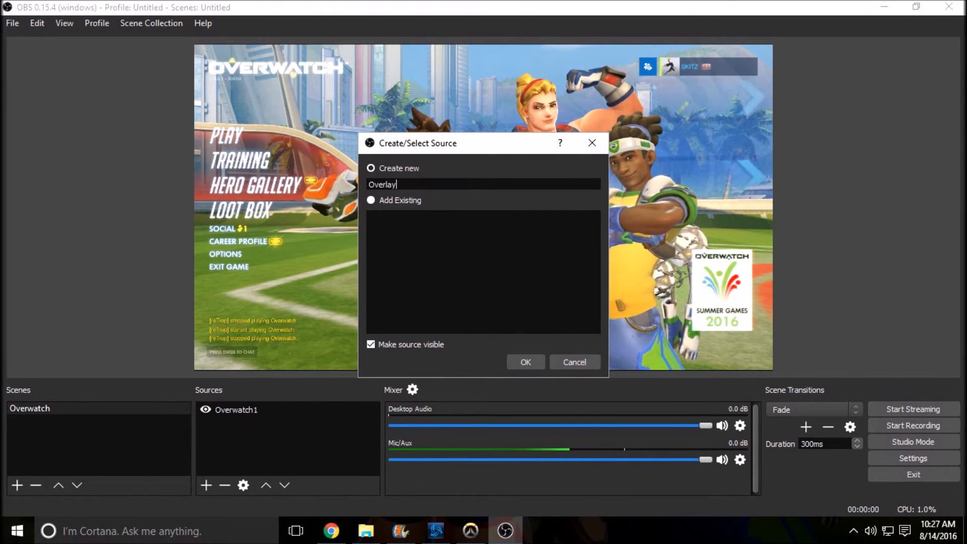
key(Return)
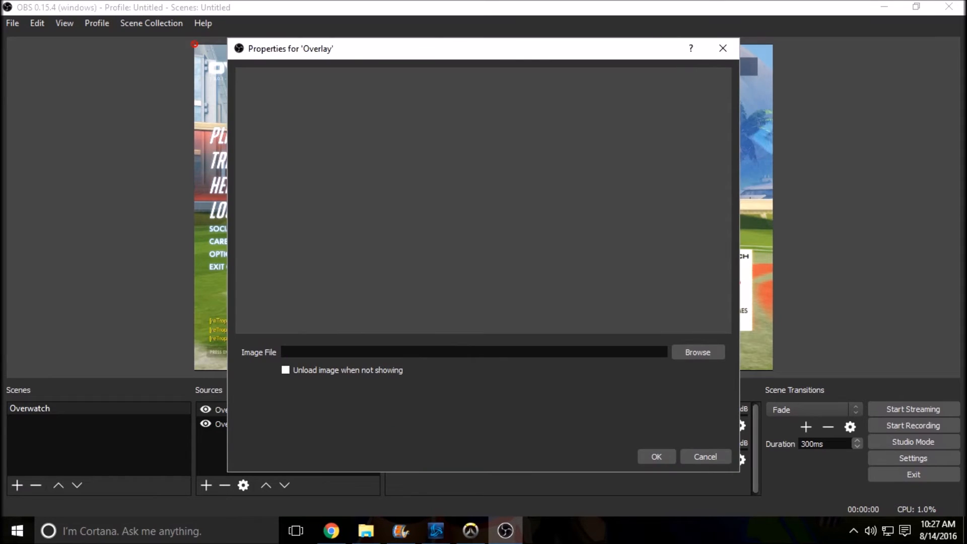
Search Downloads for "rasta" and load "Skitz Overwatch Twitch With Top Danotor NO RASTA SMOKE.png" as the Overlay source's image
click(697, 352)
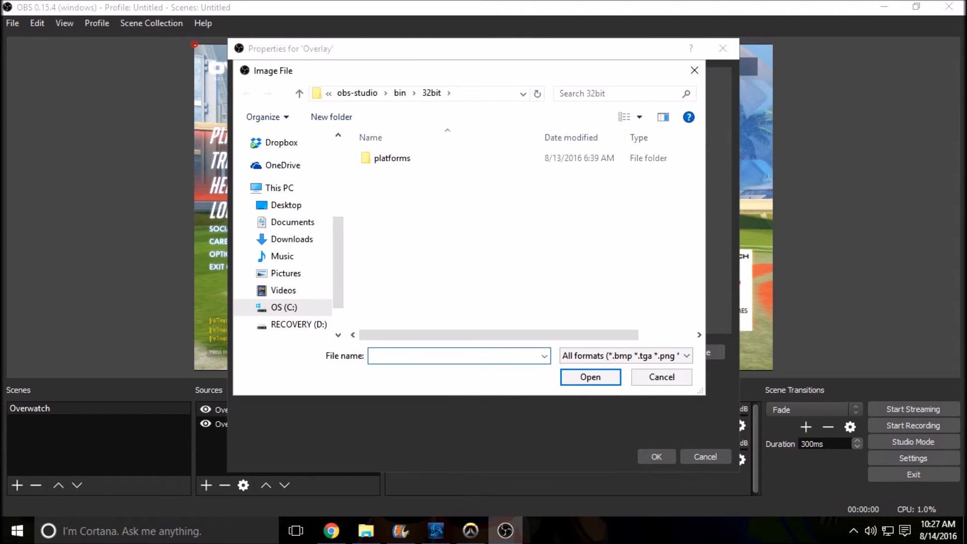
scroll(284, 307, up, 1)
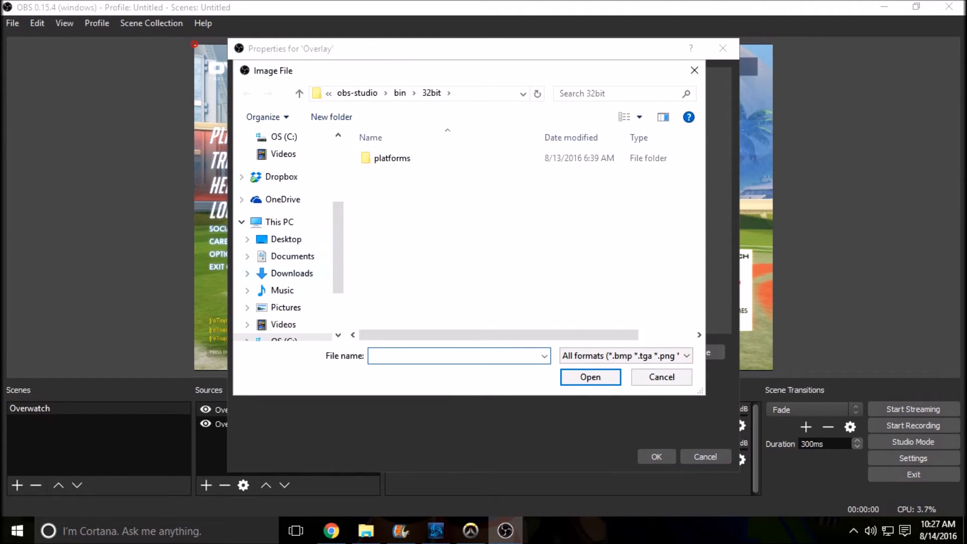
click(292, 273)
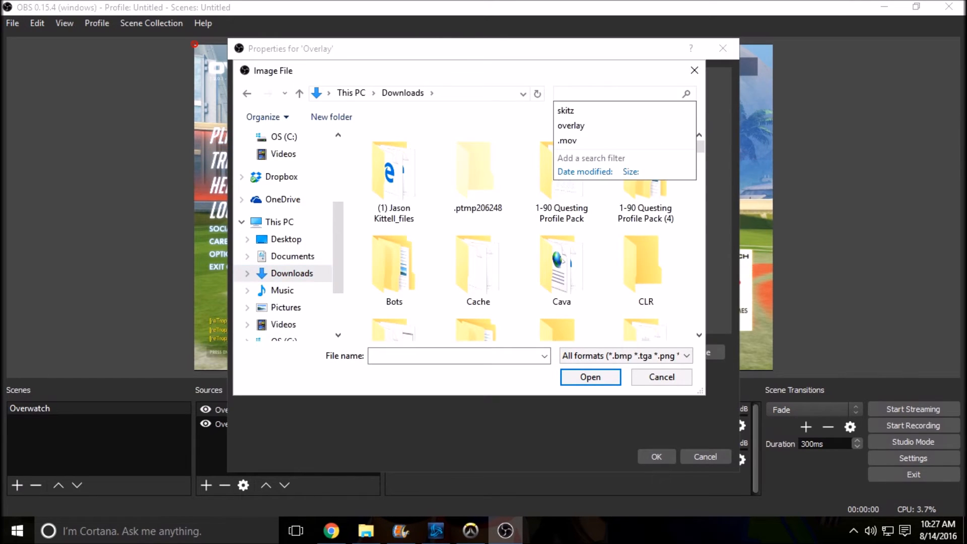
text(rasta)
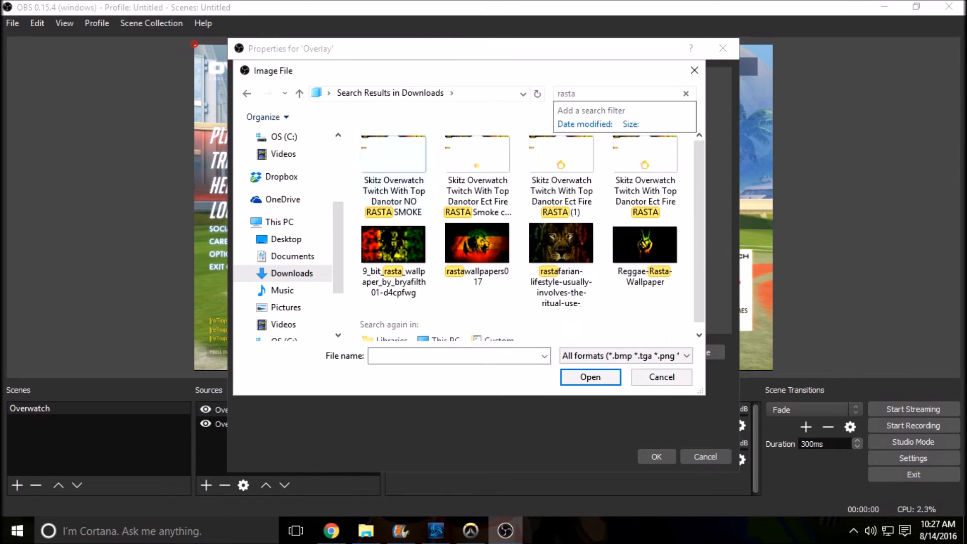
click(393, 176)
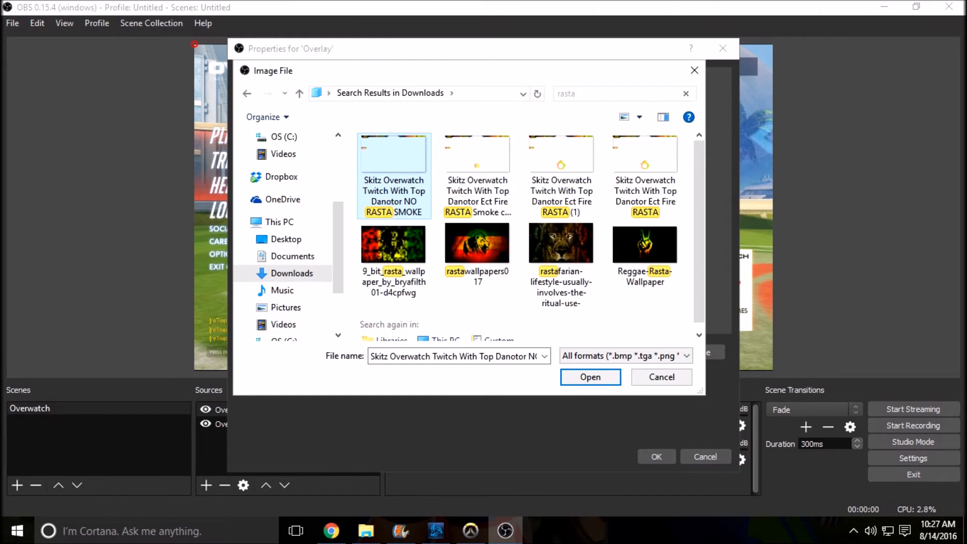
double_click(395, 159)
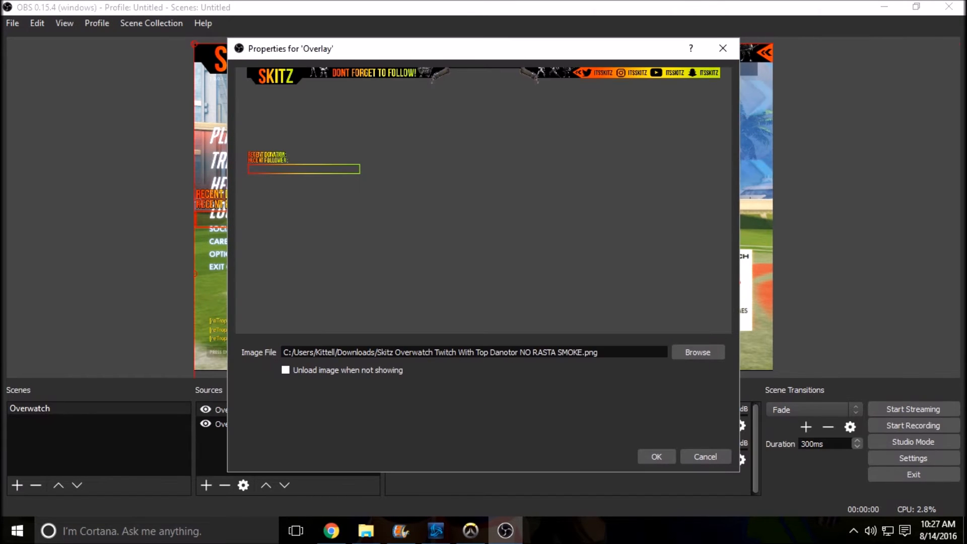
click(656, 456)
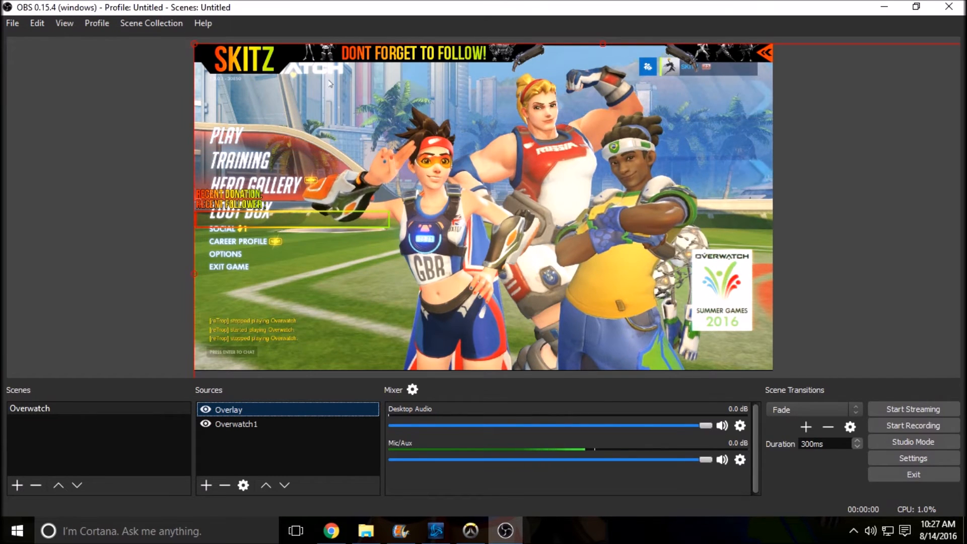
Reposition and resize the Overlay image in the preview so that it fills the whole canvas over the game
drag(344, 81, 351, 130)
drag(202, 93, 515, 204)
drag(643, 297, 323, 115)
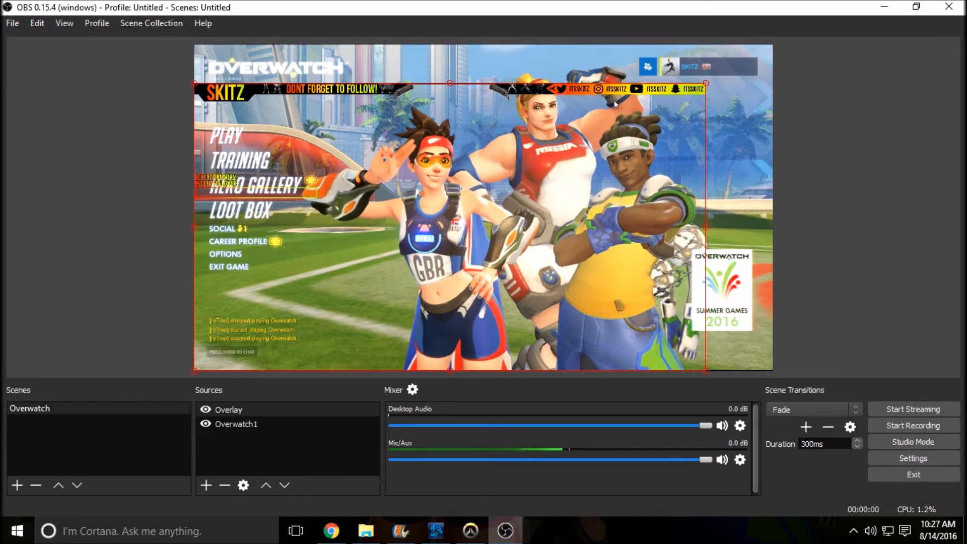
drag(705, 84, 774, 43)
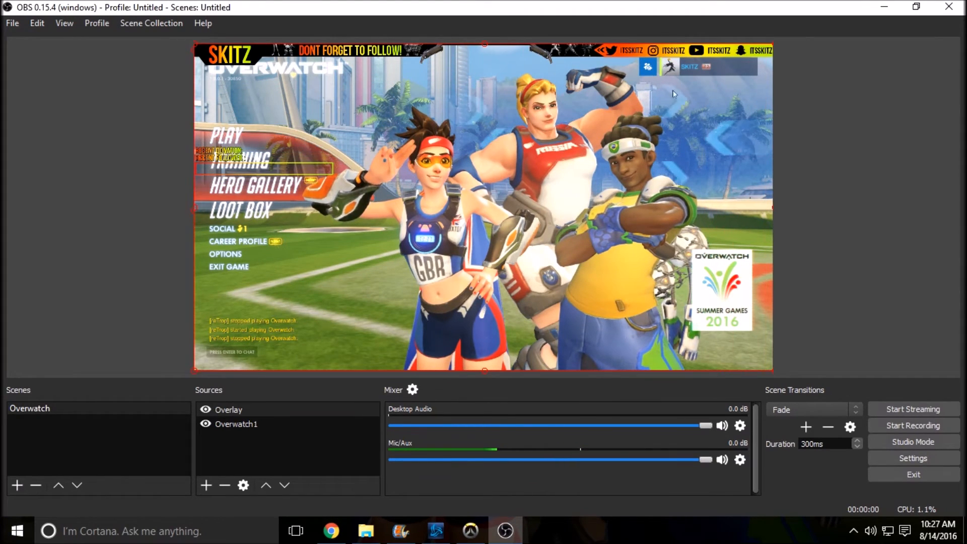
click(694, 105)
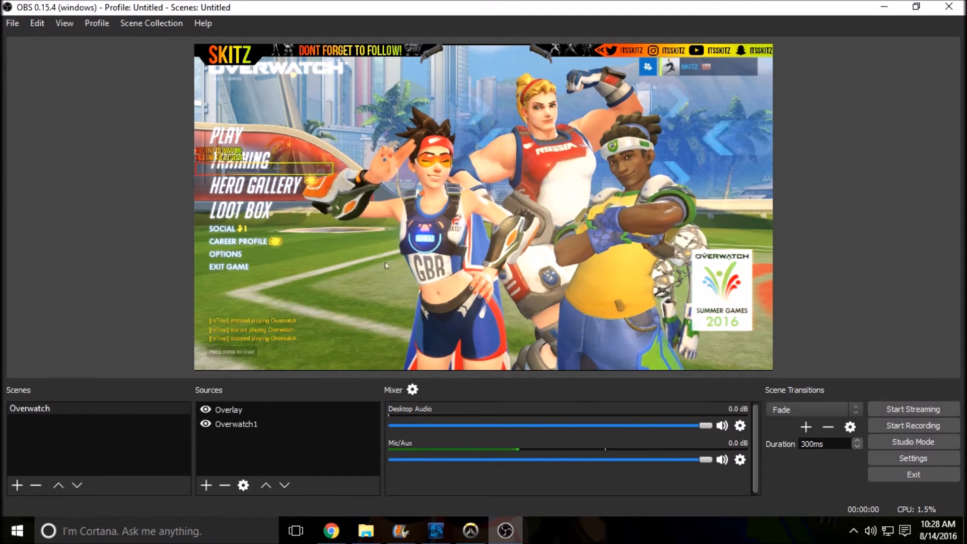
Add a Video Capture Device source named Webcam to the Overwatch scene, using the Logitech HD Pro Webcam C920
click(206, 485)
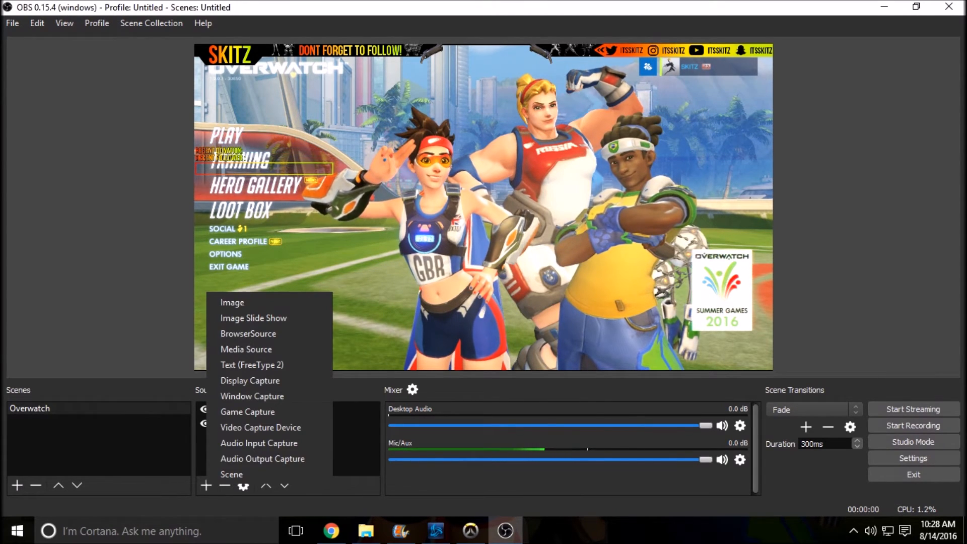
key(Up)
key(Up)
key(Up)
key(Up)
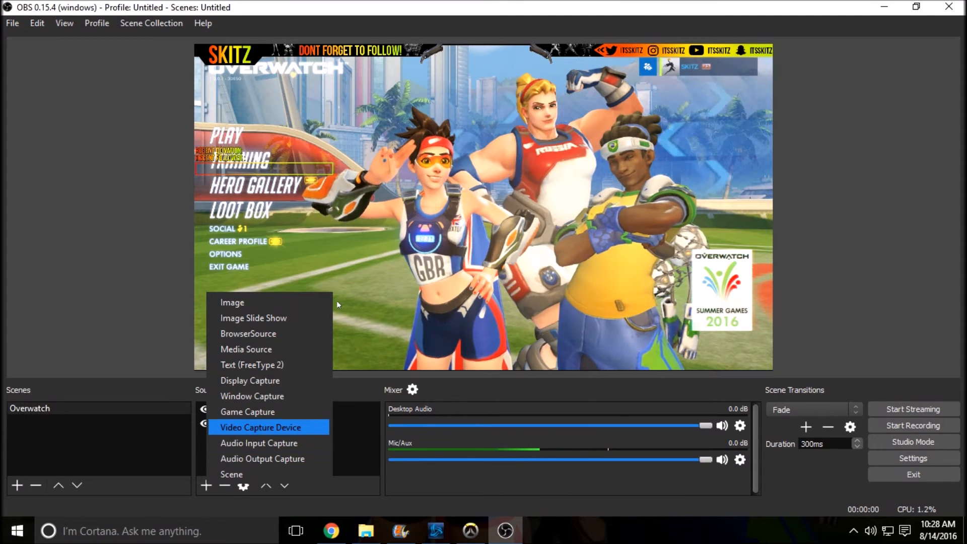
key(Return)
text(Webcam)
key(Return)
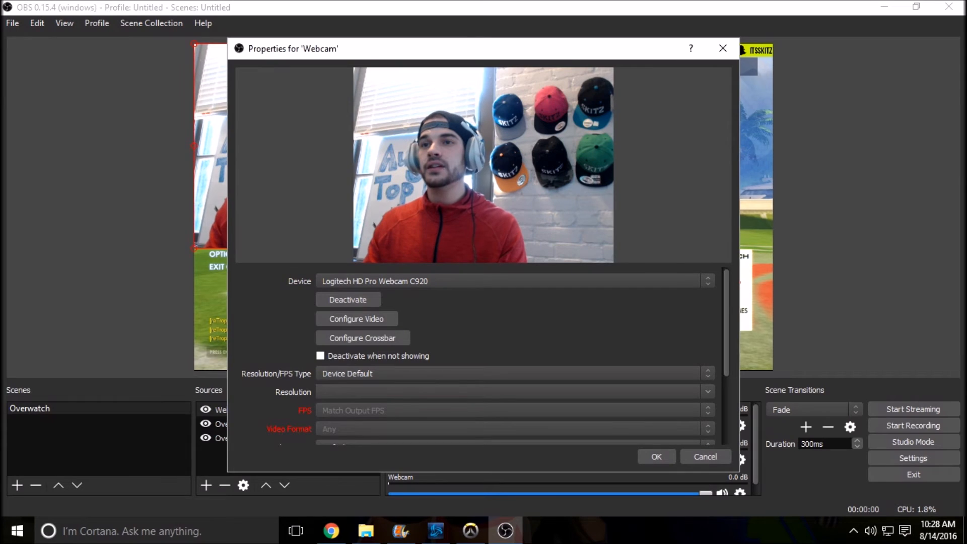
click(656, 456)
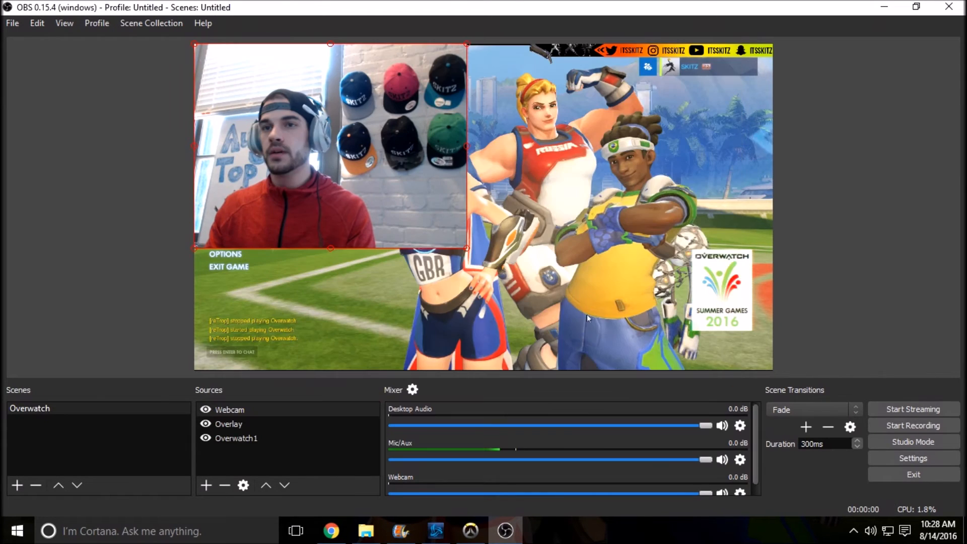
Shrink the Webcam source into the canvas's upper-left corner just under the SKITZ banner and order it below Overlay
drag(472, 74, 317, 157)
drag(282, 192, 282, 77)
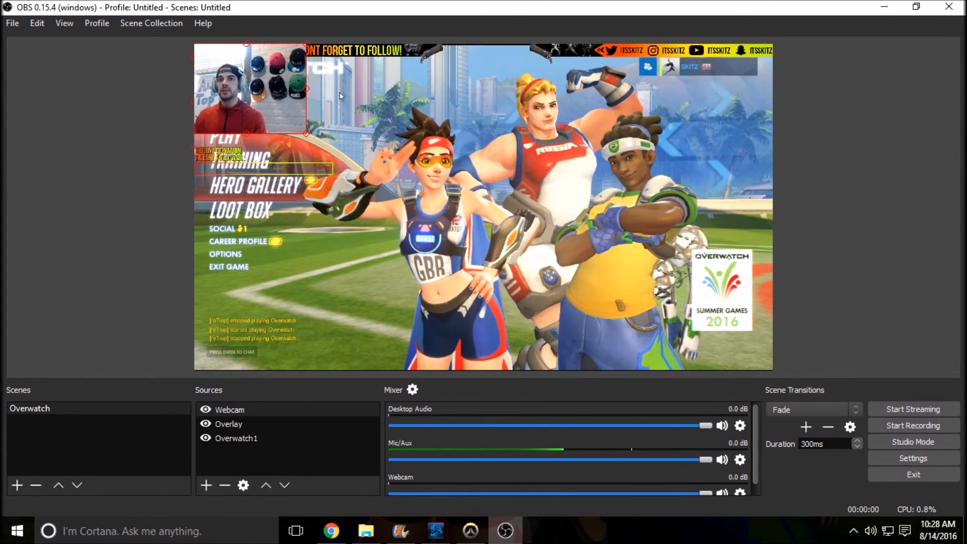
mouse_move(346, 91)
mouse_down()
mouse_move(380, 110)
mouse_move(342, 91)
mouse_move(347, 99)
mouse_up()
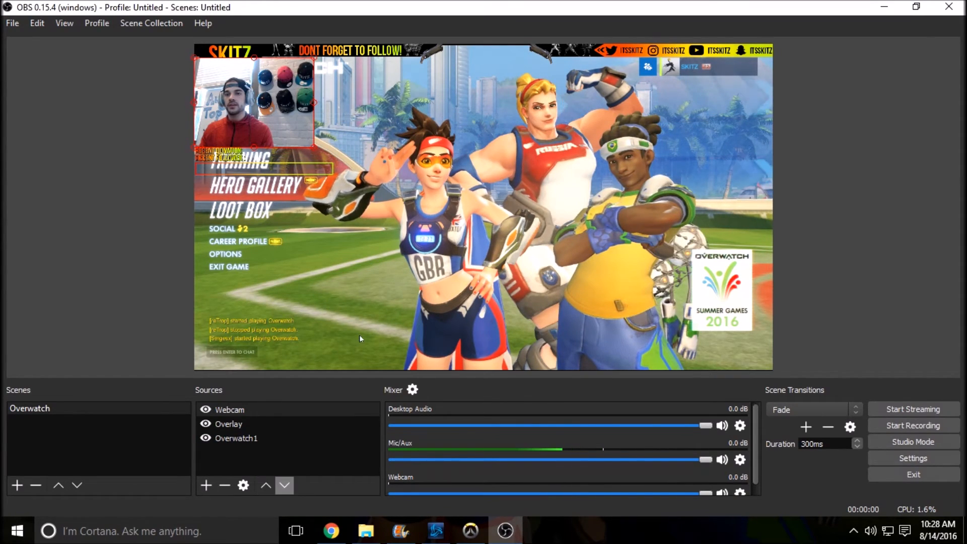
click(284, 484)
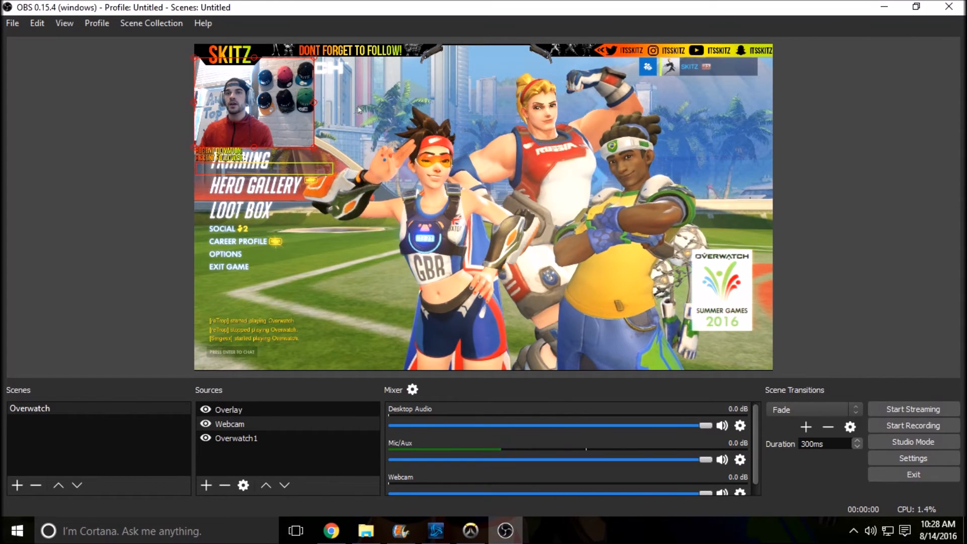
click(457, 119)
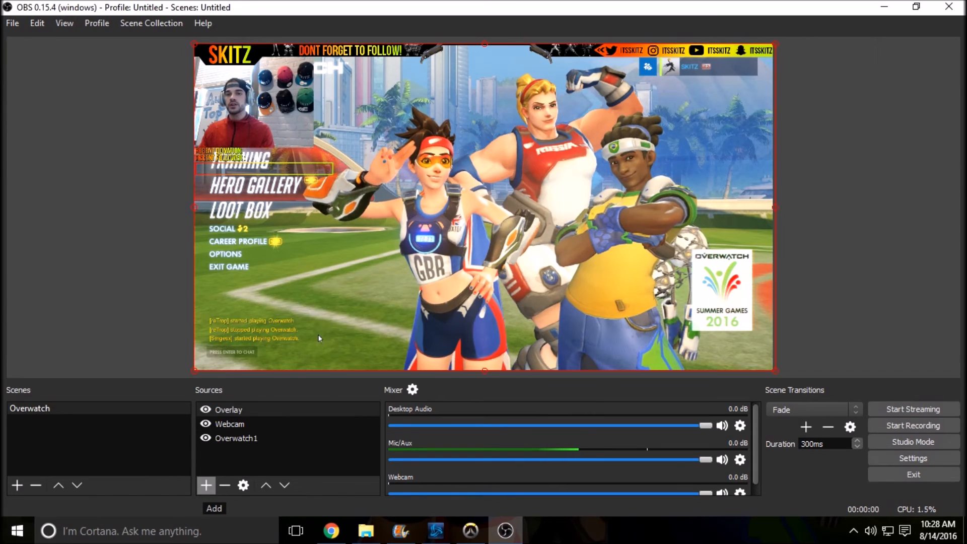
Add a new BrowserSource named Alerts to the Overwatch scene
click(206, 485)
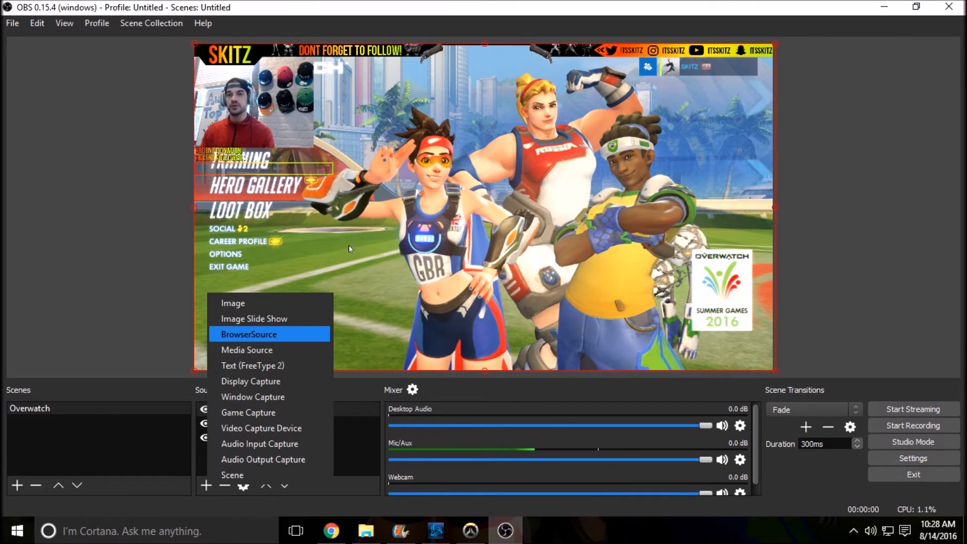
key(Return)
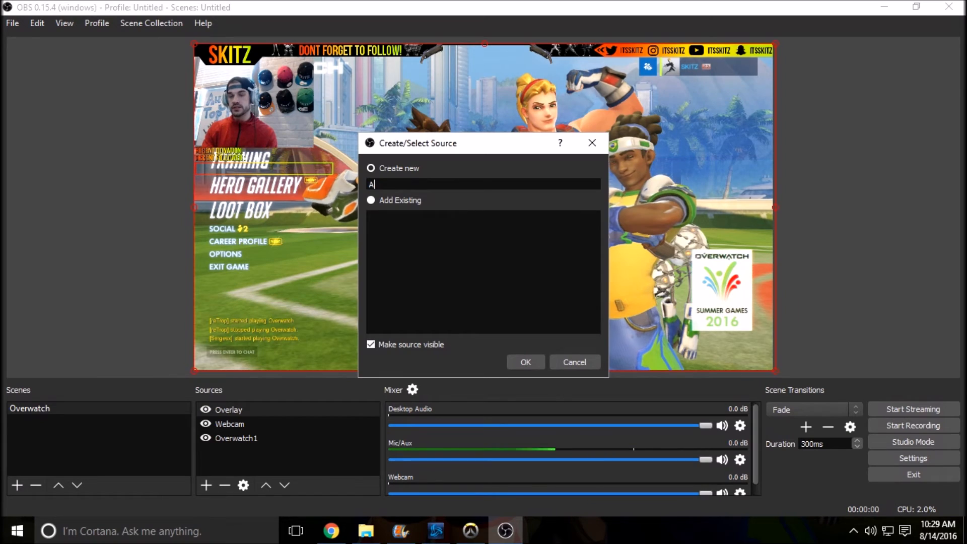
key(Return)
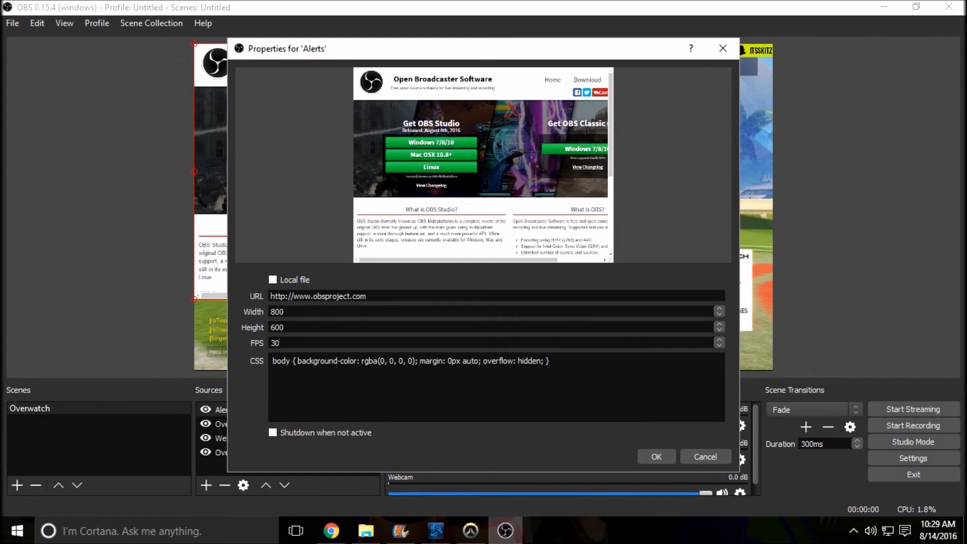
Copy the tokenized Alert Box link from the gamingforgood dashboard in Chrome and set it as the Alerts source's URL in OBS
drag(366, 296, 270, 296)
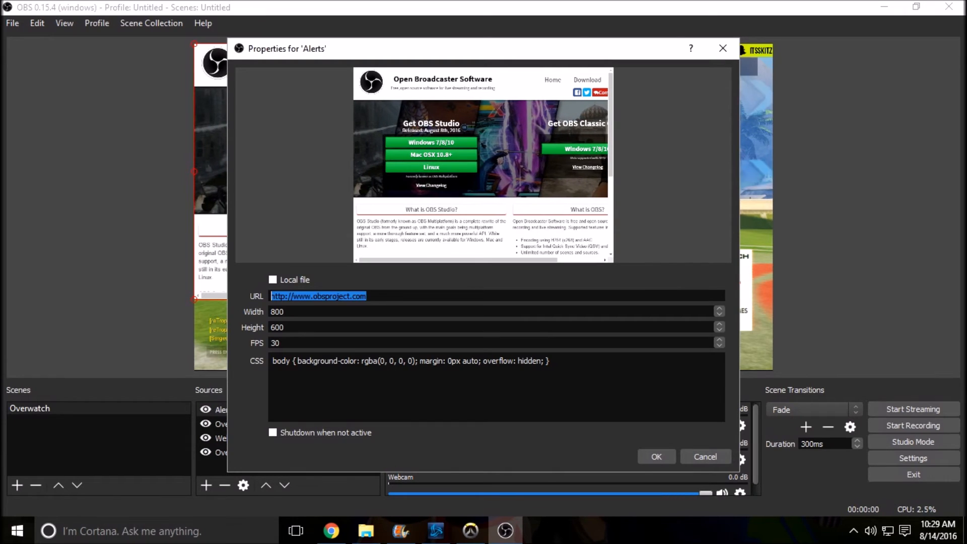
click(331, 530)
click(231, 55)
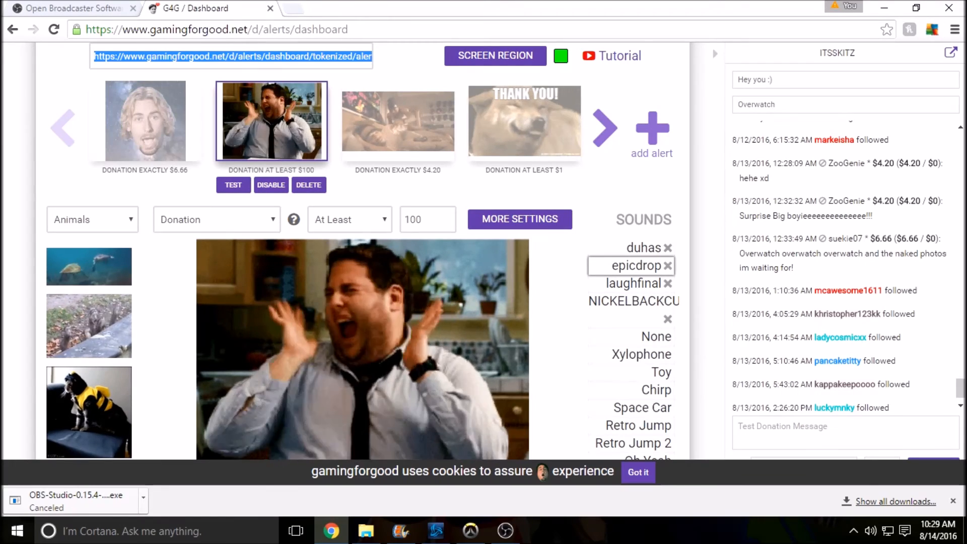
scroll(362, 252, up, 3)
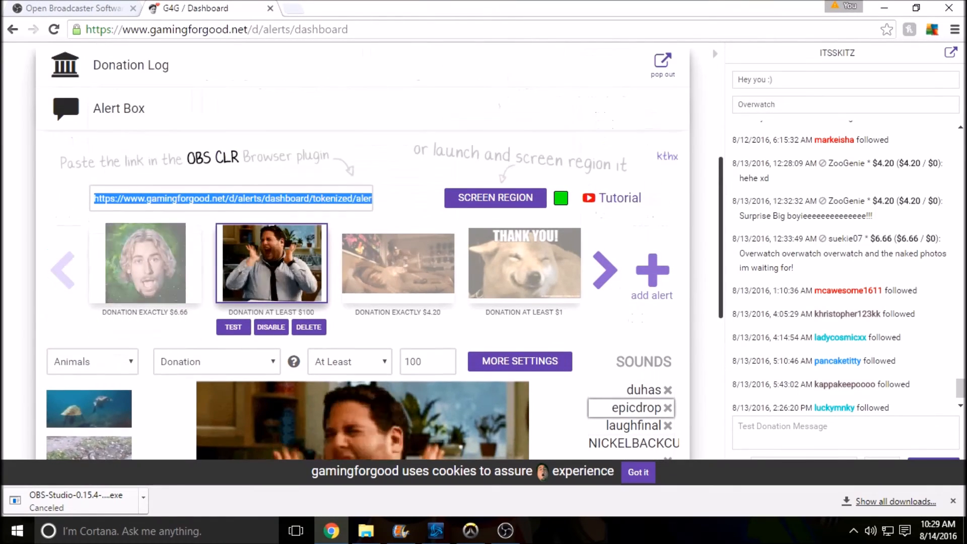
right_click(162, 200)
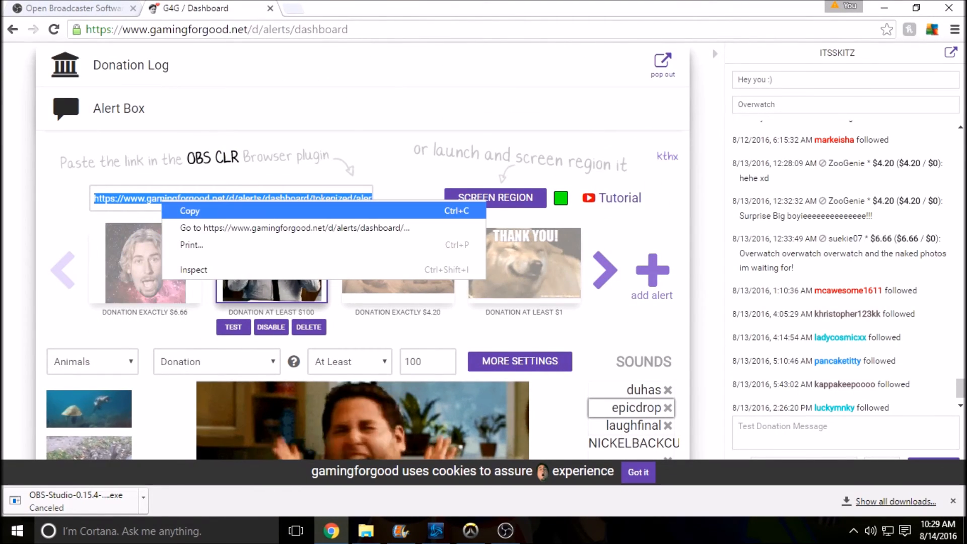
click(192, 210)
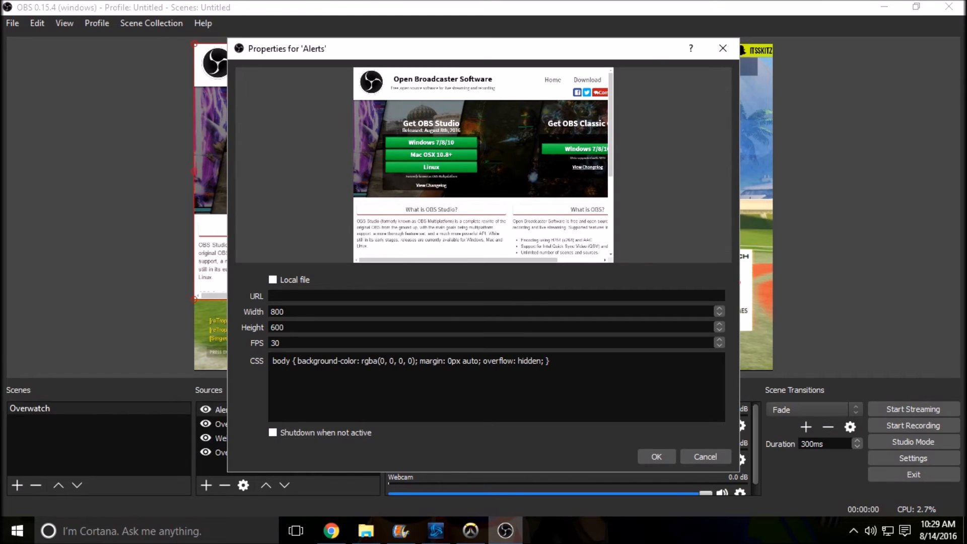
right_click(293, 296)
click(303, 371)
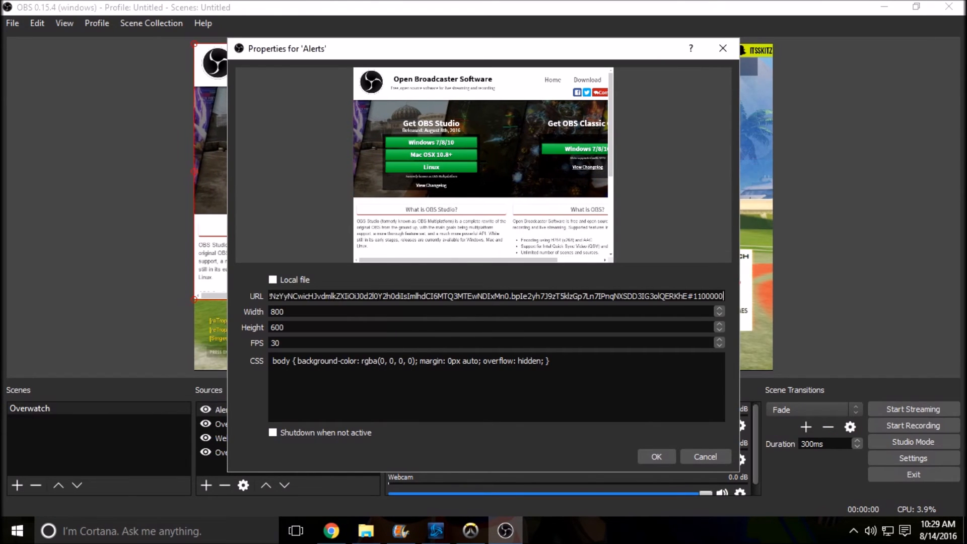
click(655, 456)
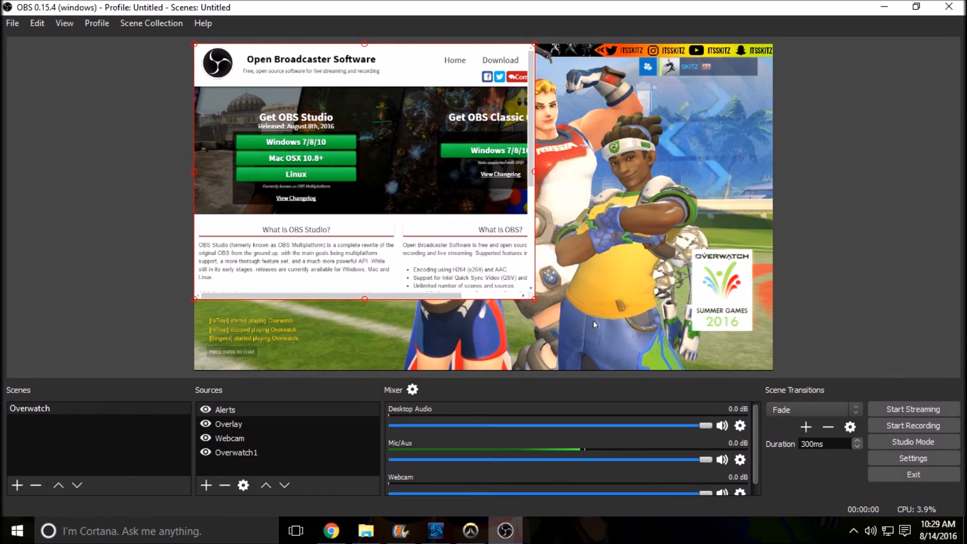
Shrink the Alerts source to about two thirds of its size and place it around the middle of the canvas
drag(365, 171, 503, 201)
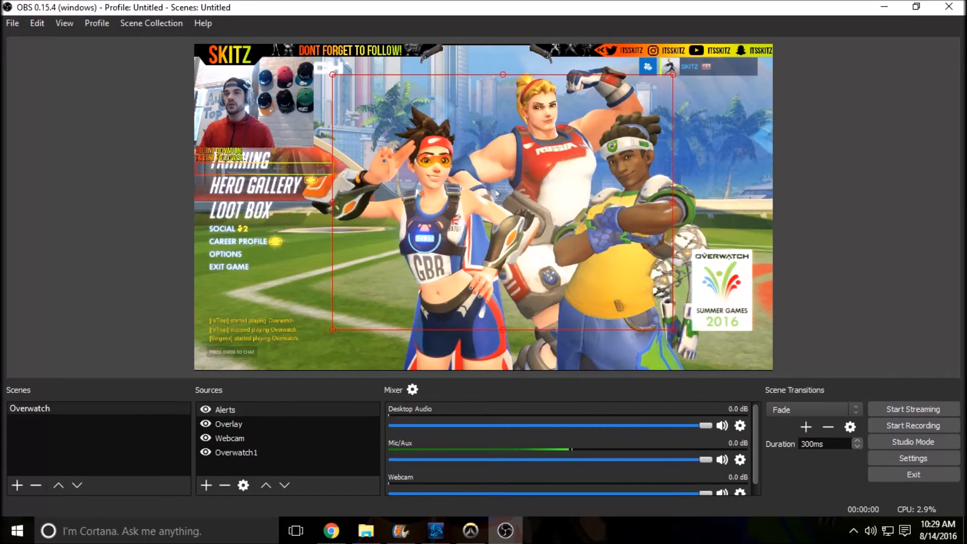
drag(673, 74, 559, 159)
drag(474, 205, 526, 166)
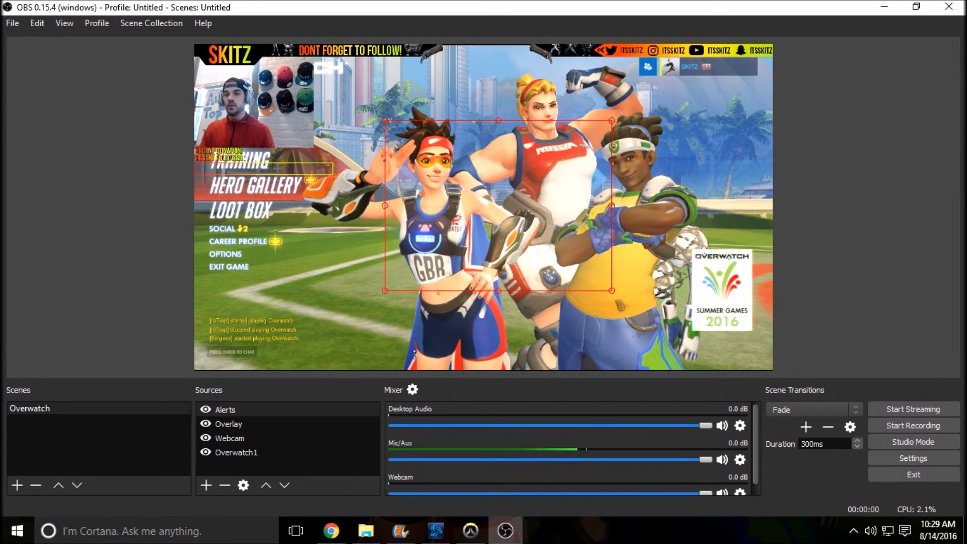
click(330, 530)
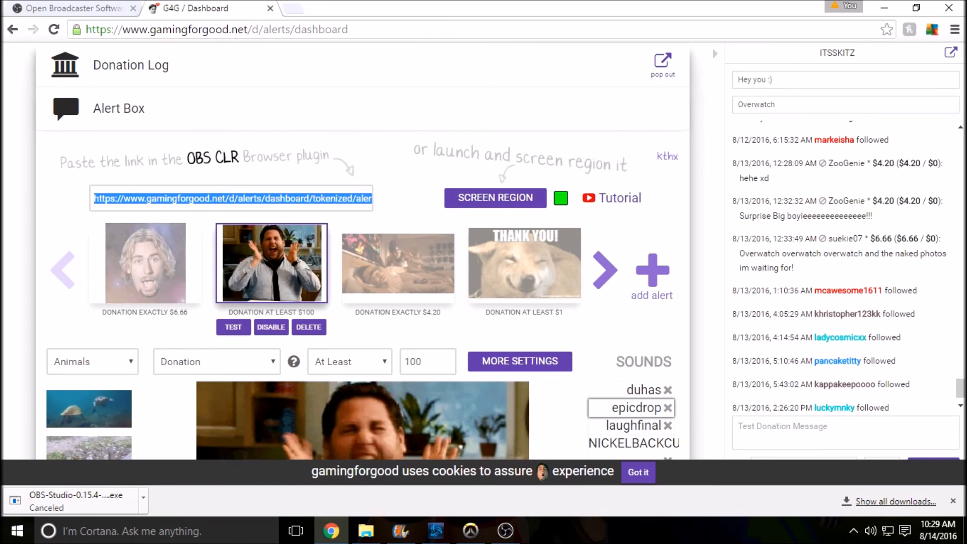
click(504, 530)
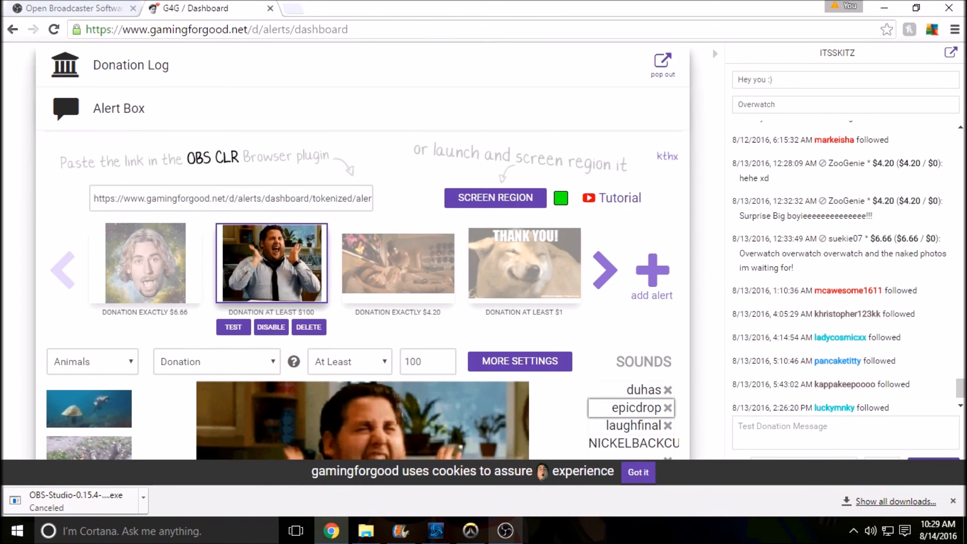